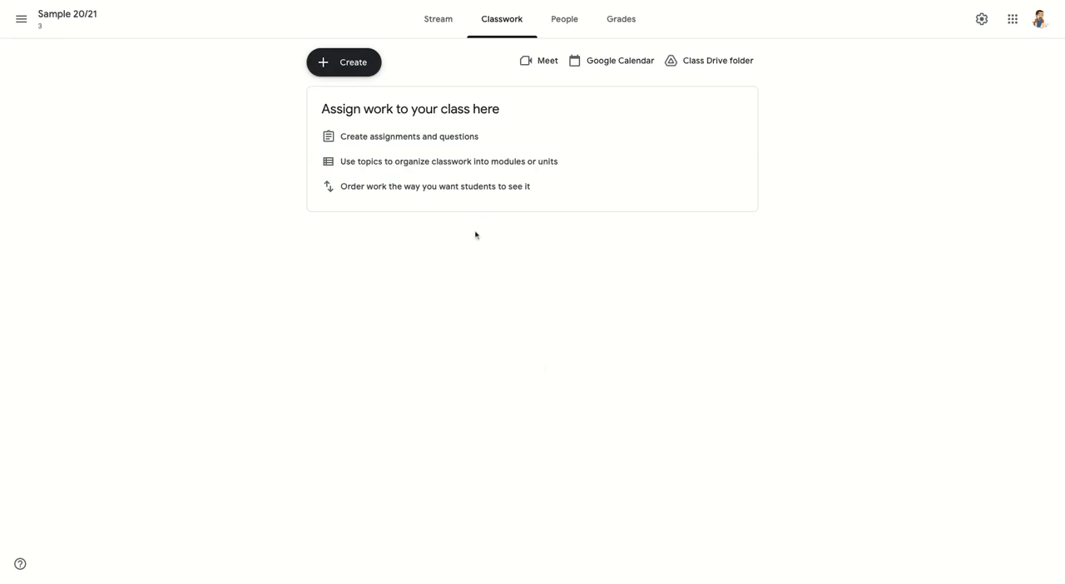
# - Create a classwork topic named Announcements/Materials
pyautogui.click(335, 69)
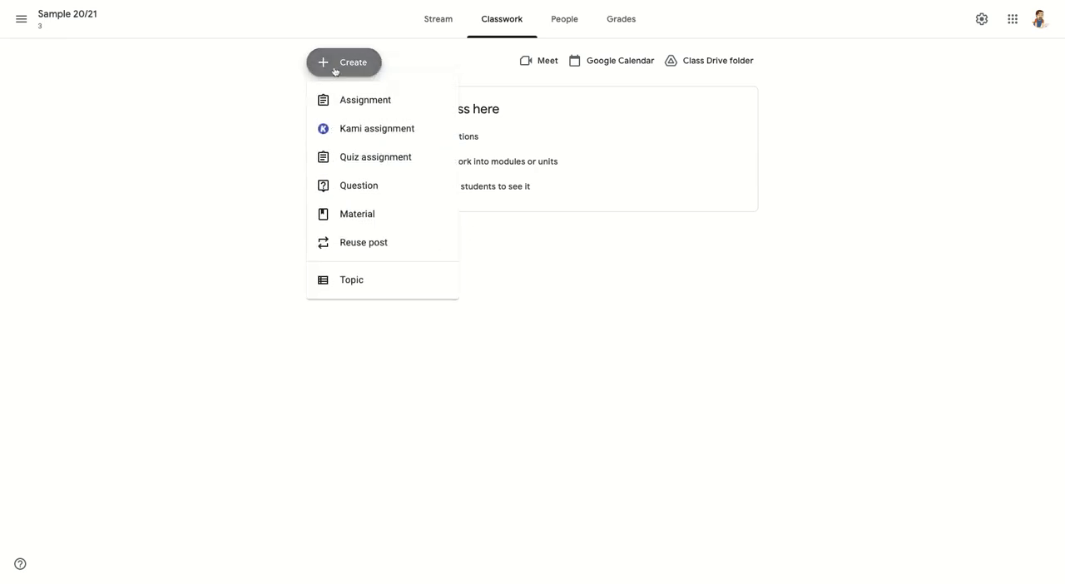
pyautogui.click(358, 289)
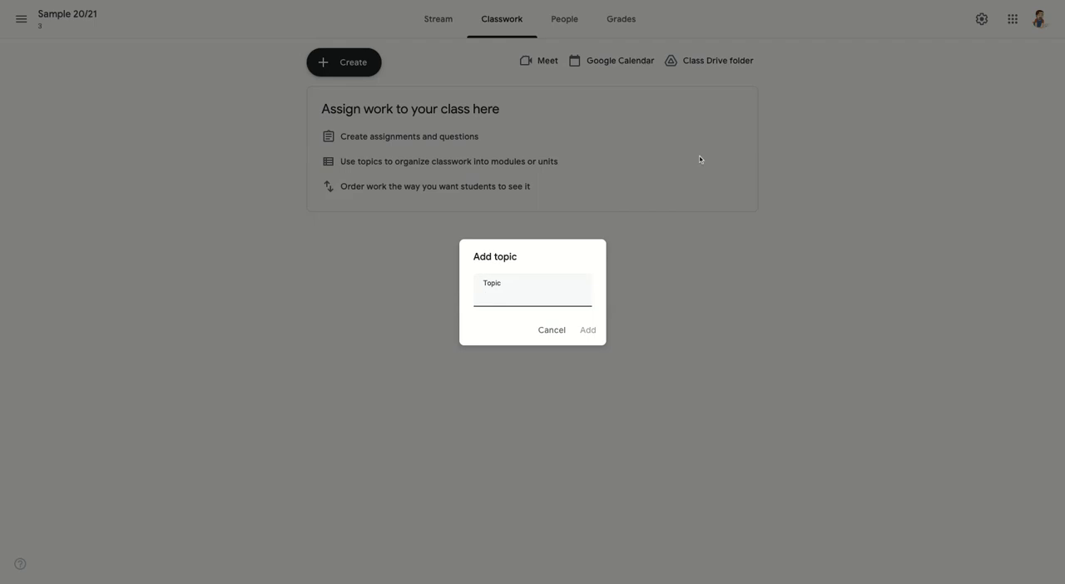
pyautogui.write('Announcements/Materials')
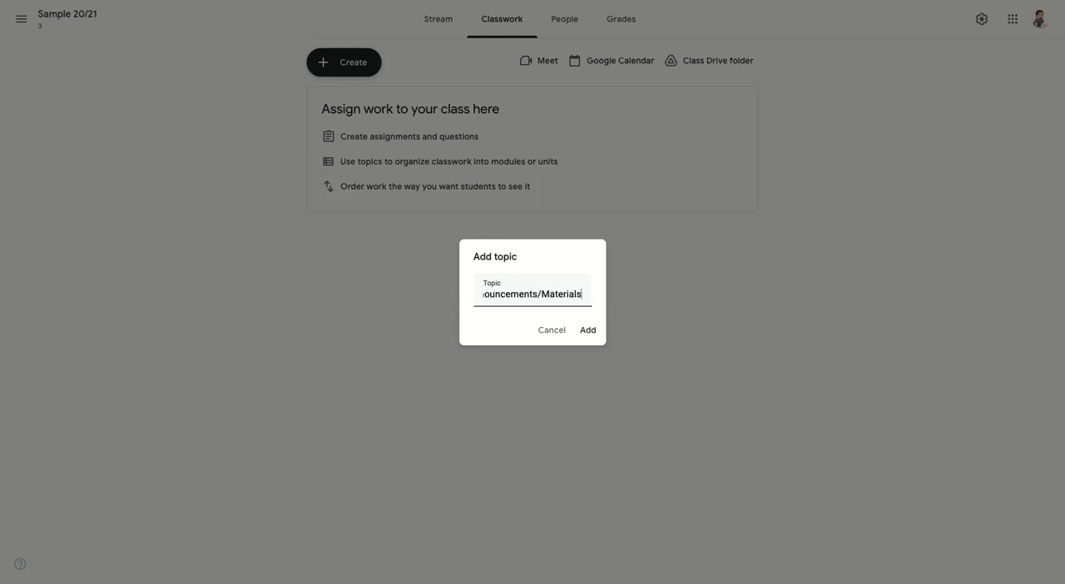
pyautogui.press('Return')
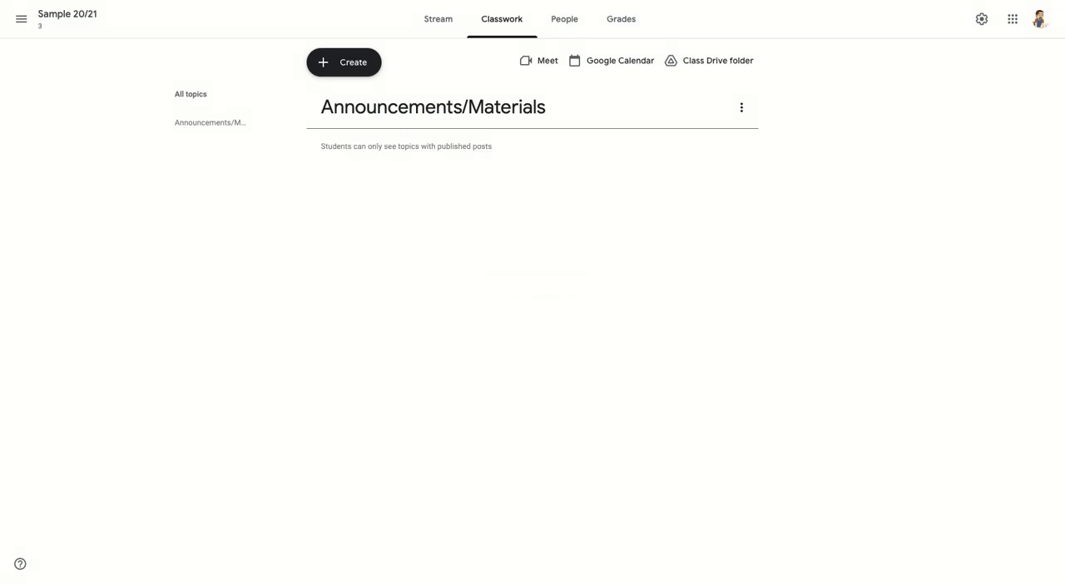
pyautogui.click(352, 65)
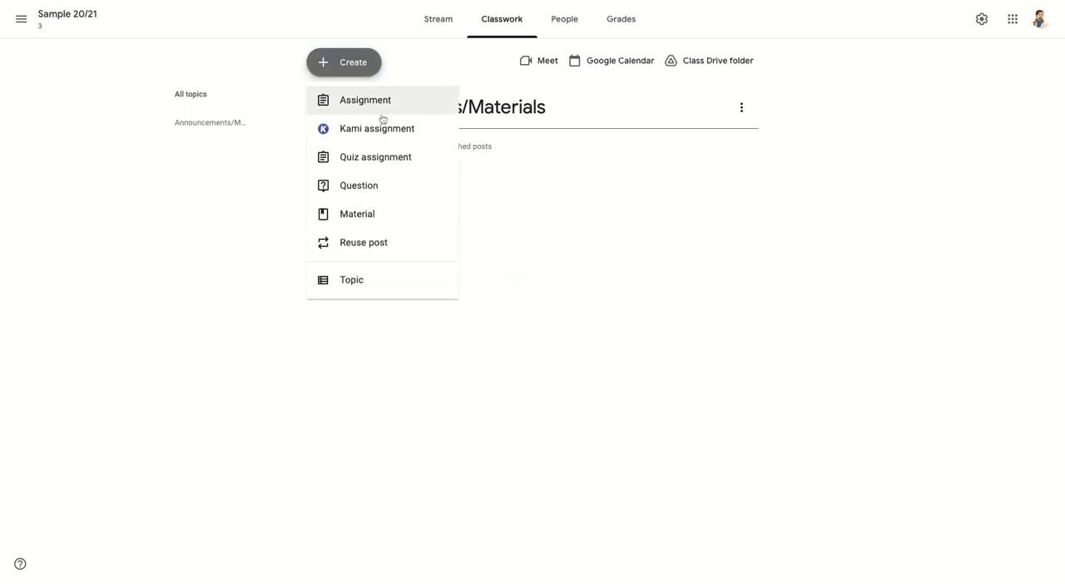
pyautogui.click(381, 105)
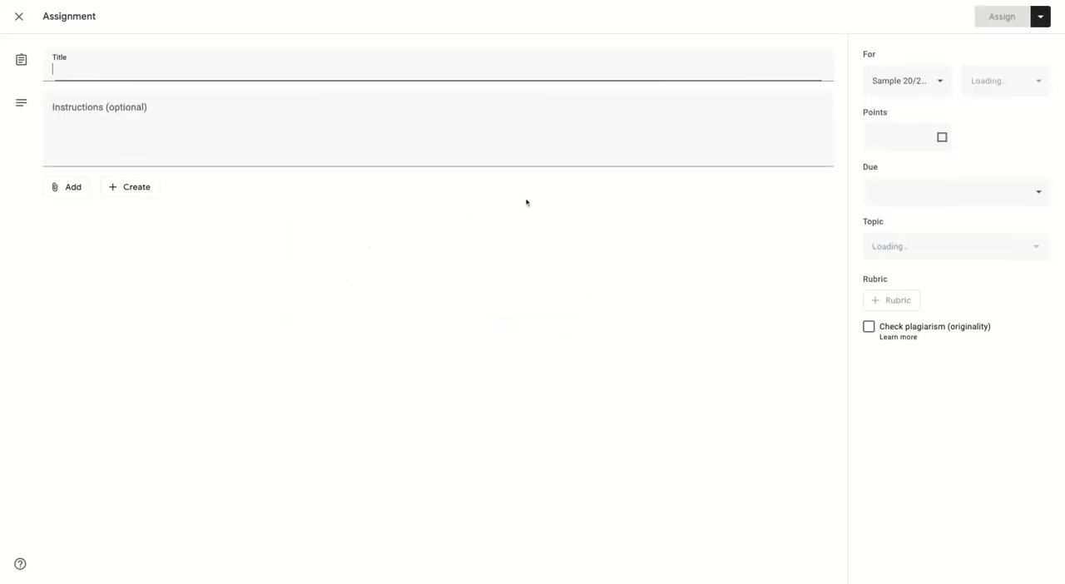
pyautogui.click(19, 18)
# - Create a classwork topic named Current Assignments
pyautogui.click(342, 58)
pyautogui.click(343, 278)
pyautogui.write('Current')
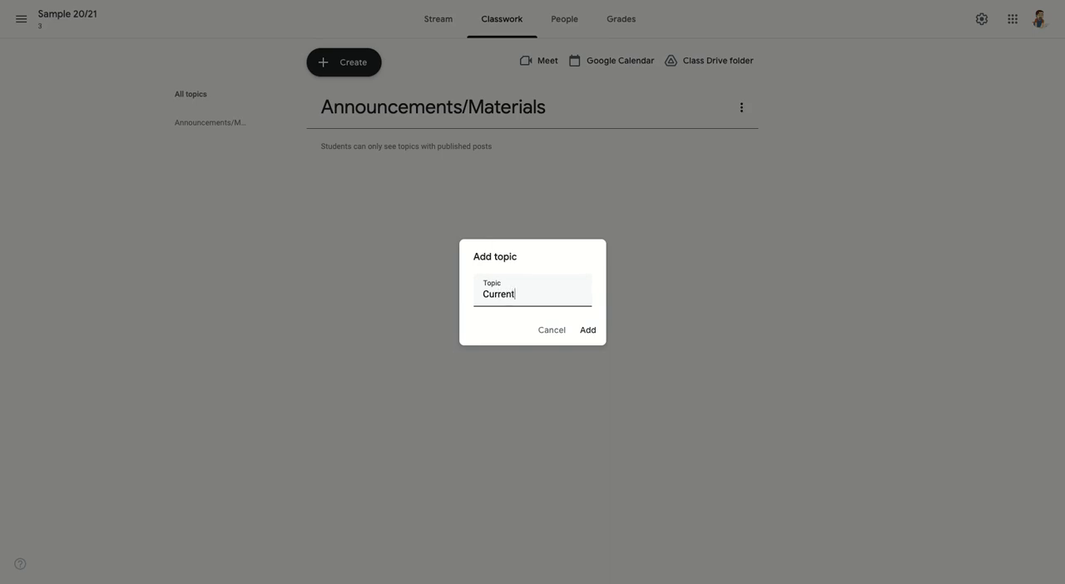
pyautogui.write(' Assignments')
pyautogui.click(587, 330)
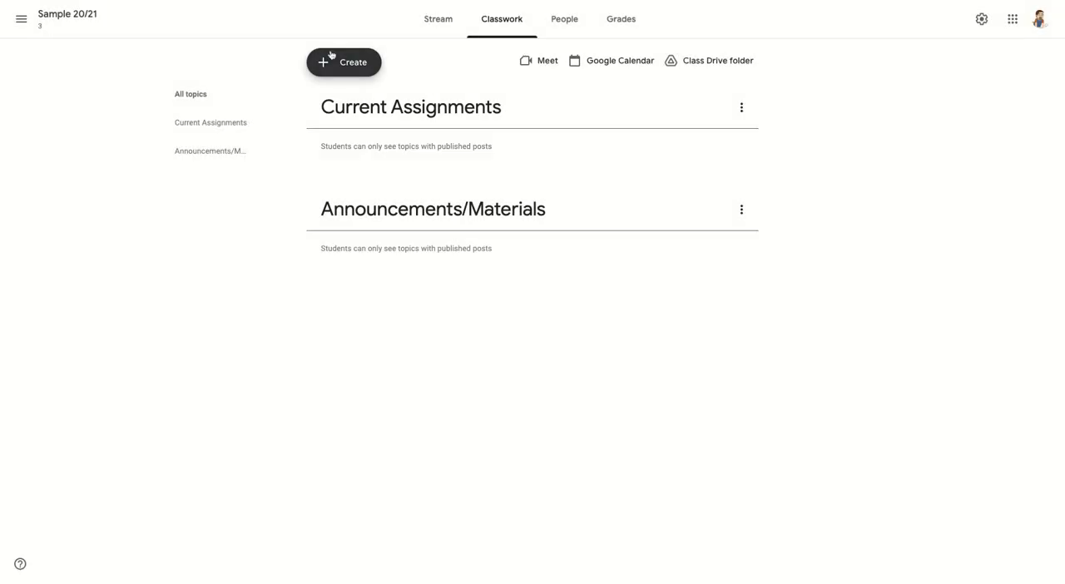
# - Create a classwork topic named Graded Assignments
pyautogui.click(335, 67)
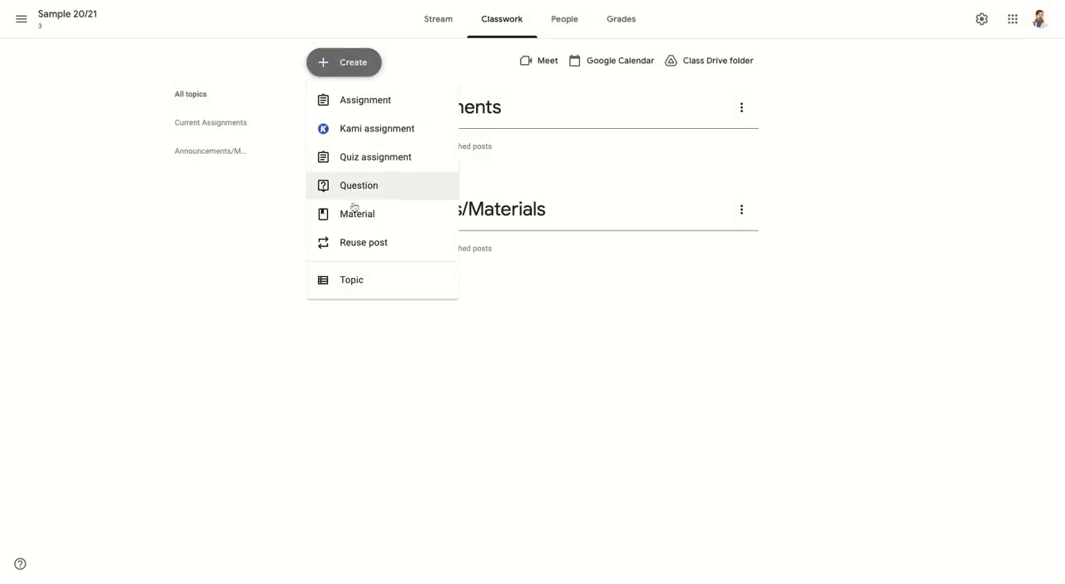
pyautogui.click(391, 280)
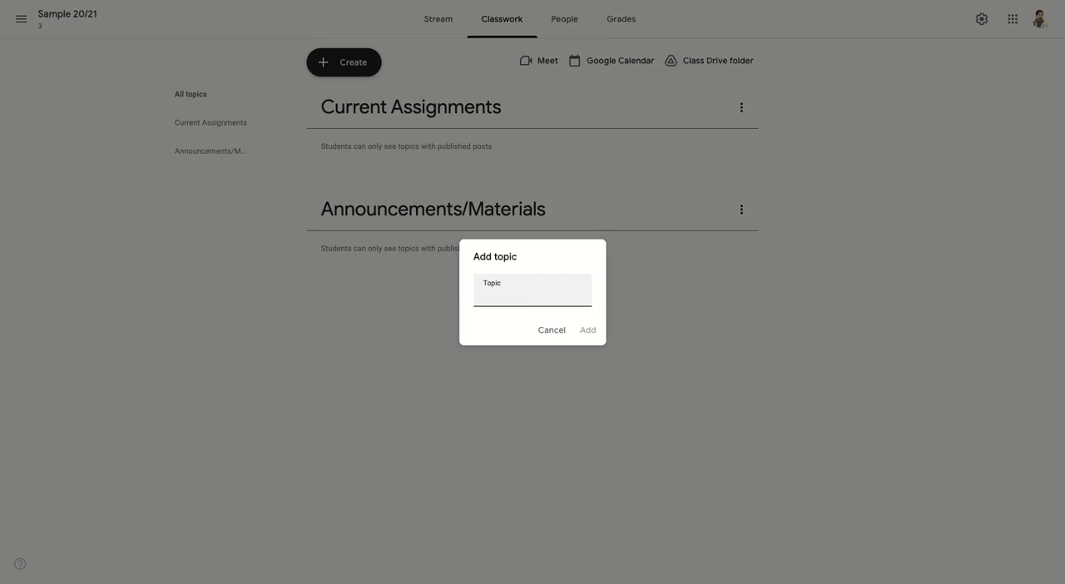
pyautogui.write('Graded Assignments')
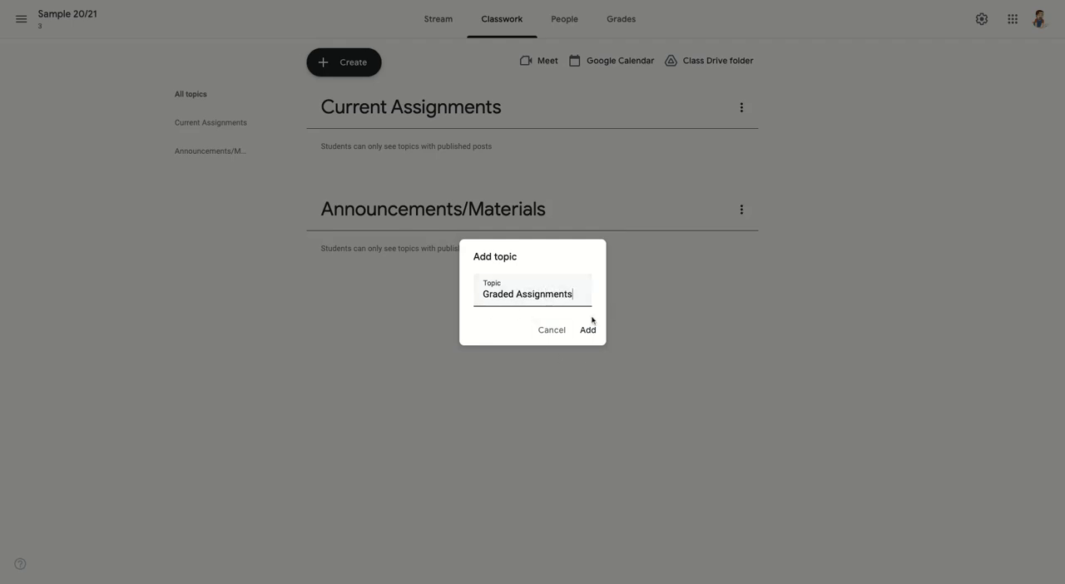
pyautogui.click(589, 329)
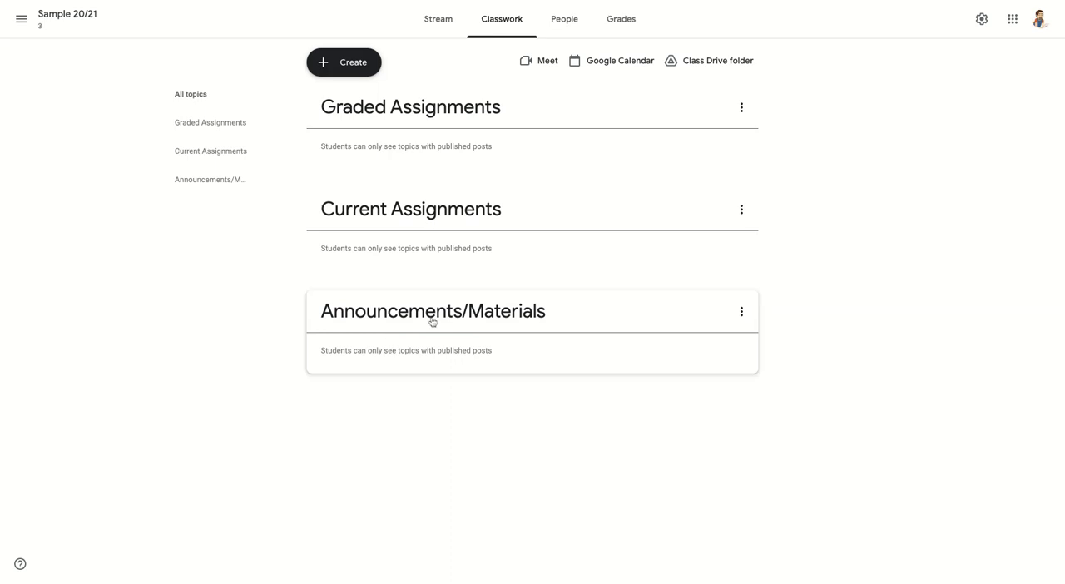
# - Reorder the topics as Announcements/Materials, Current Assignments, Graded Assignments
pyautogui.moveTo(433, 323); pyautogui.dragTo(429, 141)
pyautogui.moveTo(405, 315); pyautogui.dragTo(244, 218)
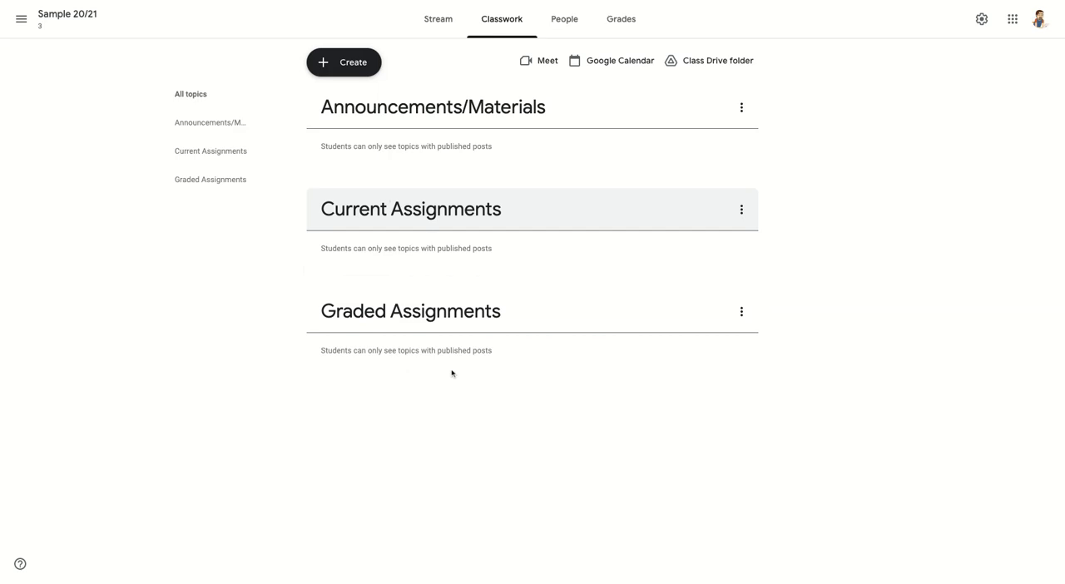
# - Start a new assignment with the title "Assignment 1:"
pyautogui.click(354, 65)
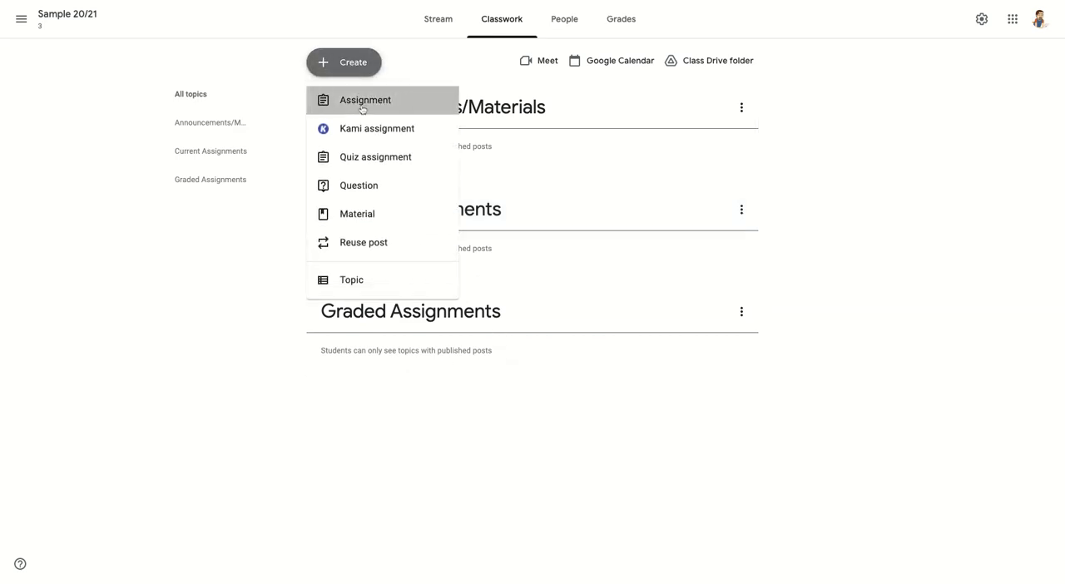
pyautogui.click(363, 102)
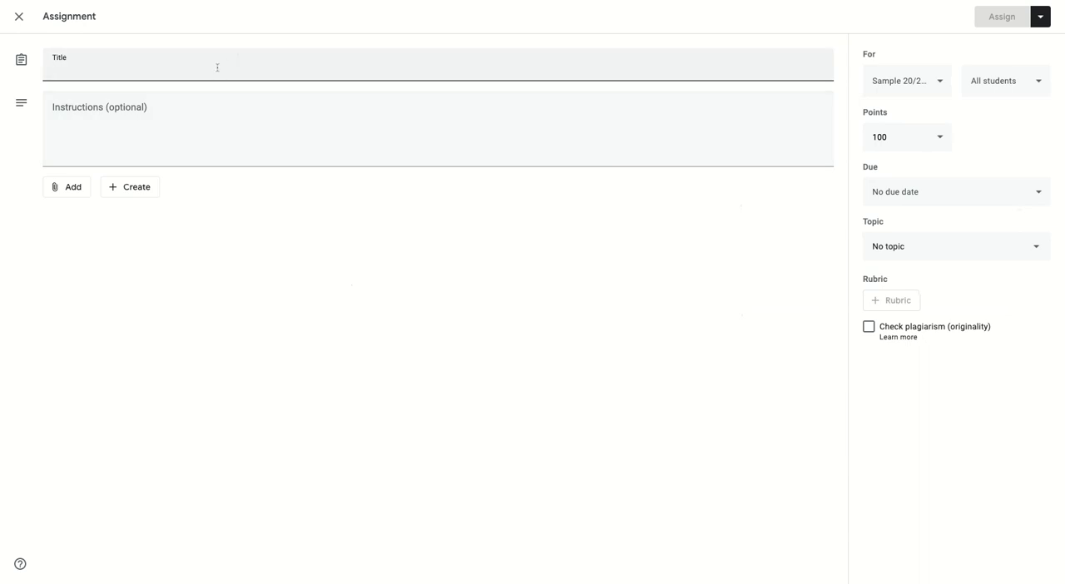
pyautogui.write('Assignment 1')
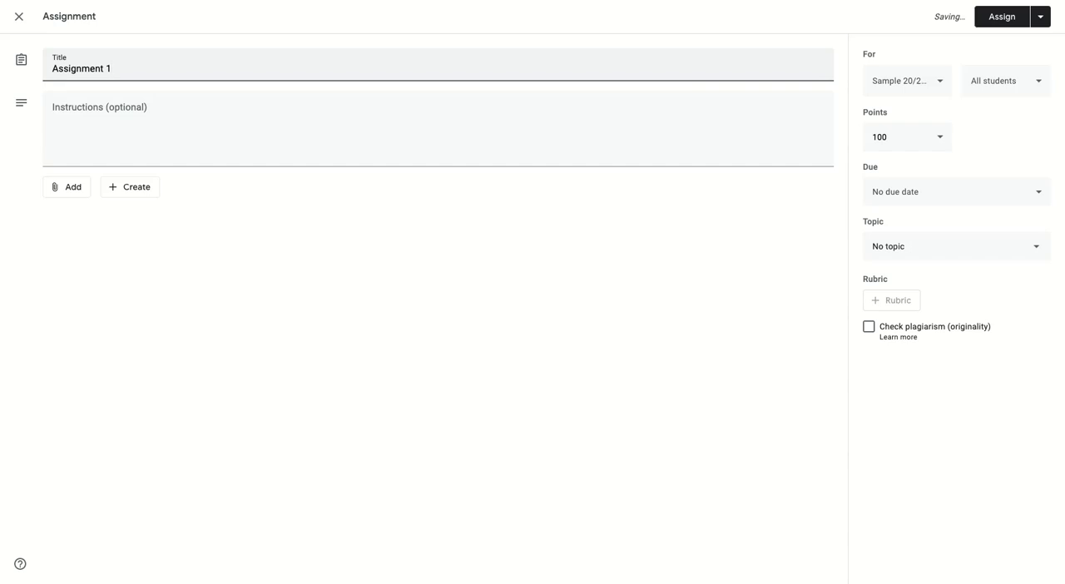
pyautogui.write(':')
# - Examine the assignment's attachment sources and the class and student choices it can be given to
pyautogui.click(60, 188)
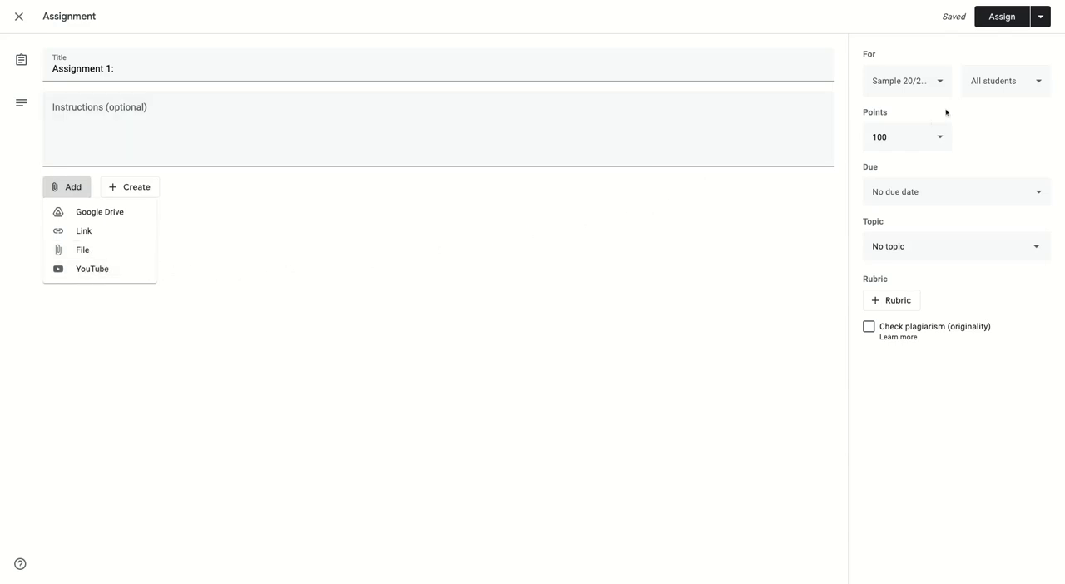
pyautogui.click(941, 83)
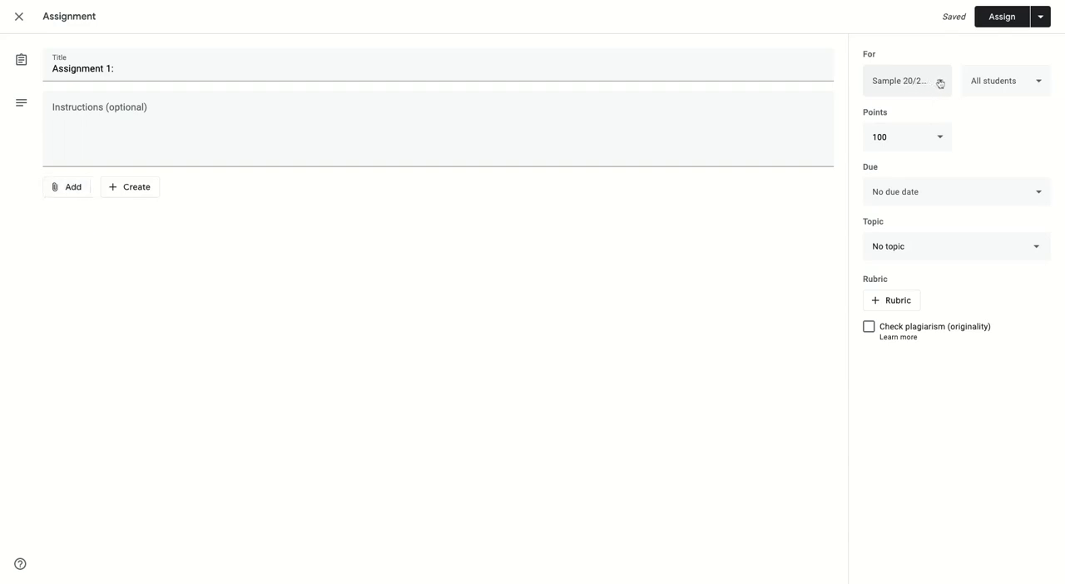
pyautogui.click(940, 83)
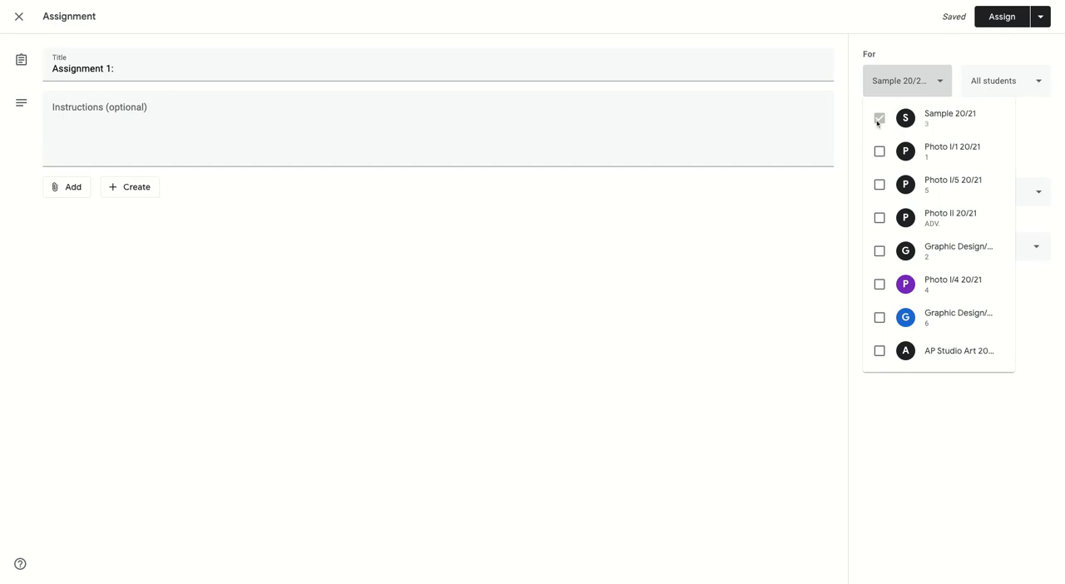
pyautogui.click(936, 47)
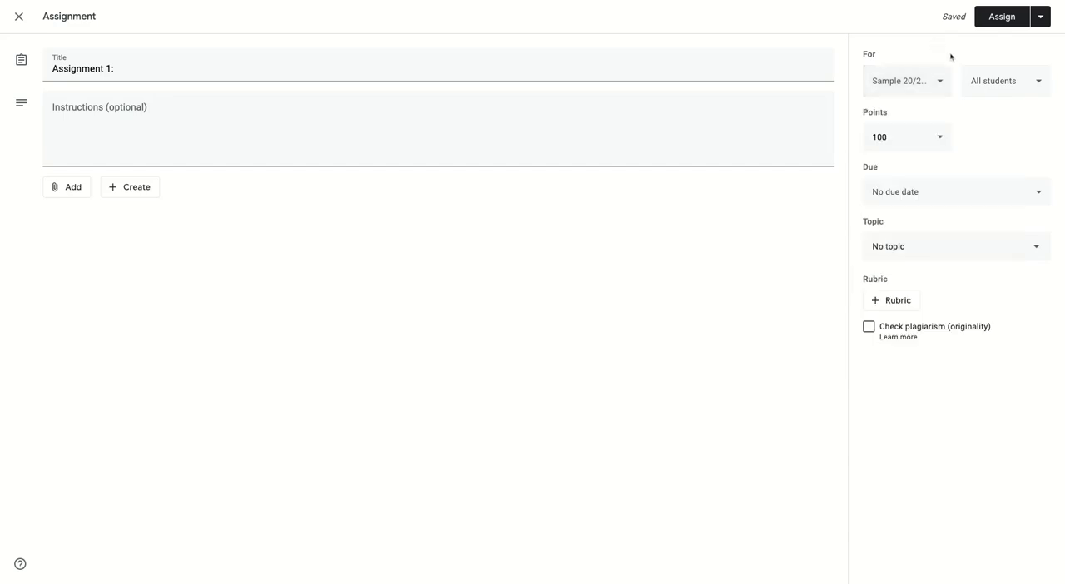
pyautogui.click(1038, 84)
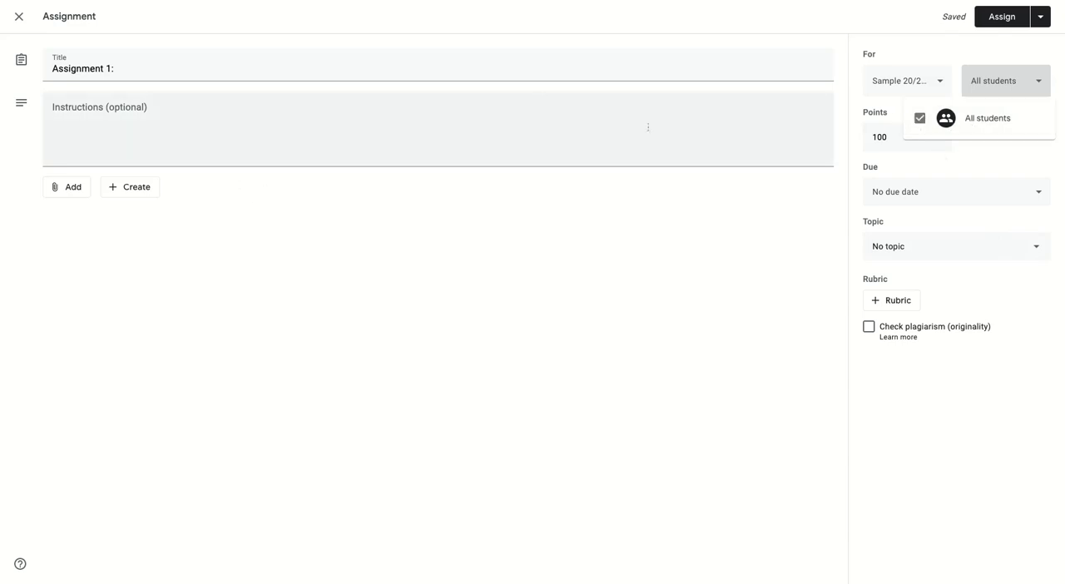
pyautogui.click(999, 159)
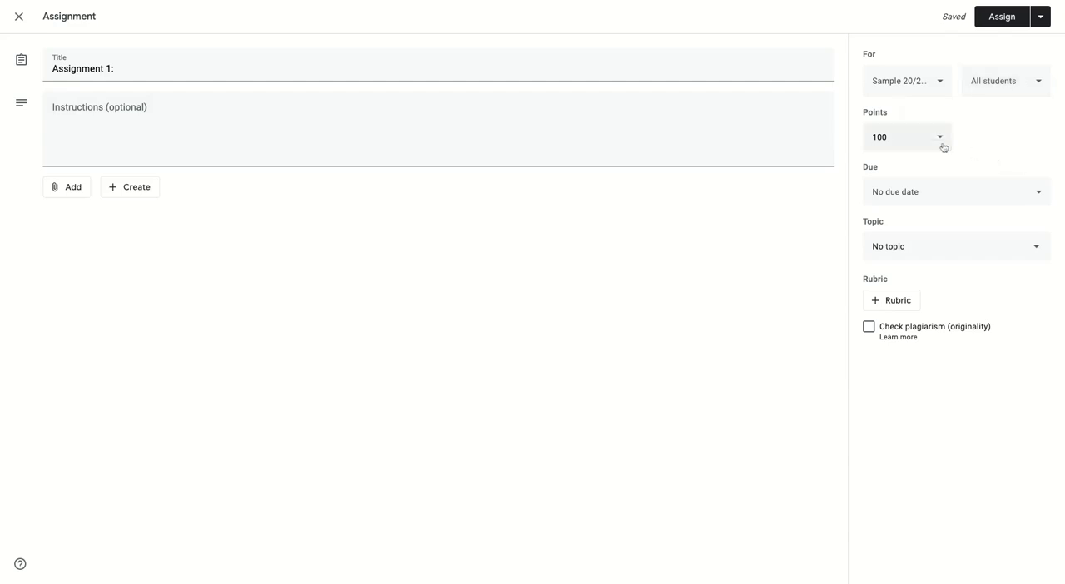
# - Set the assignment's points to 10
pyautogui.click(863, 136)
pyautogui.hotkey('ctrl', 'a')
pyautogui.write('1')
# - Set the assignment's due date to Feb 5, 2021 without a time and file it under the Current Assignments topic
pyautogui.click(968, 193)
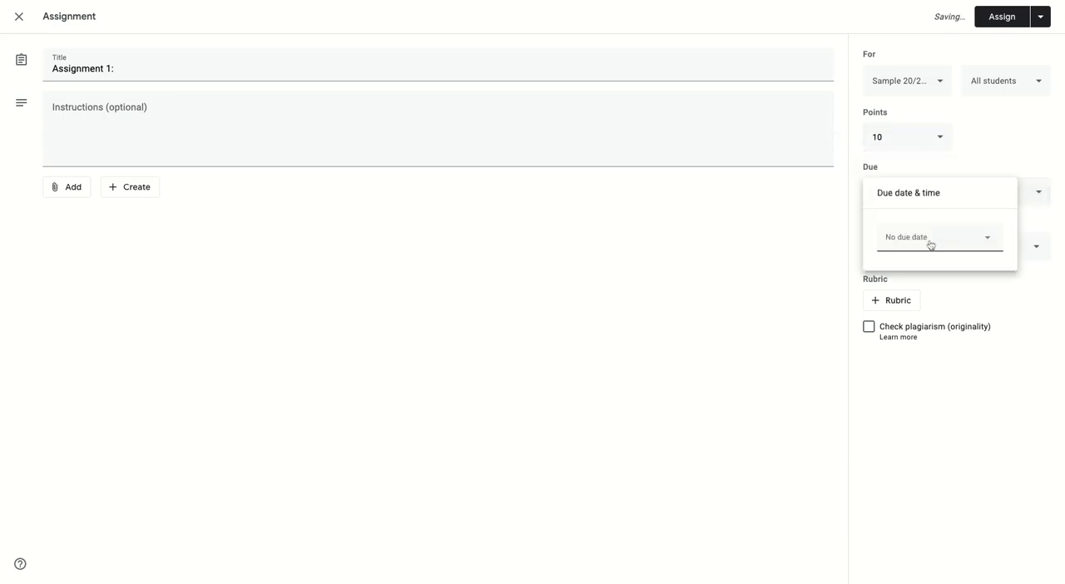
pyautogui.click(930, 245)
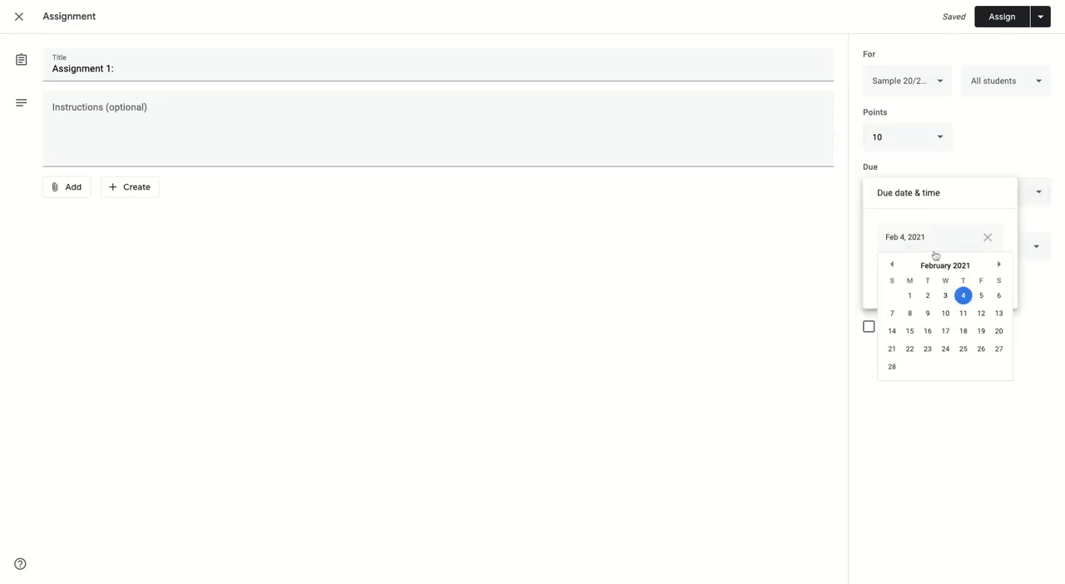
pyautogui.click(979, 296)
pyautogui.click(928, 283)
pyautogui.click(987, 276)
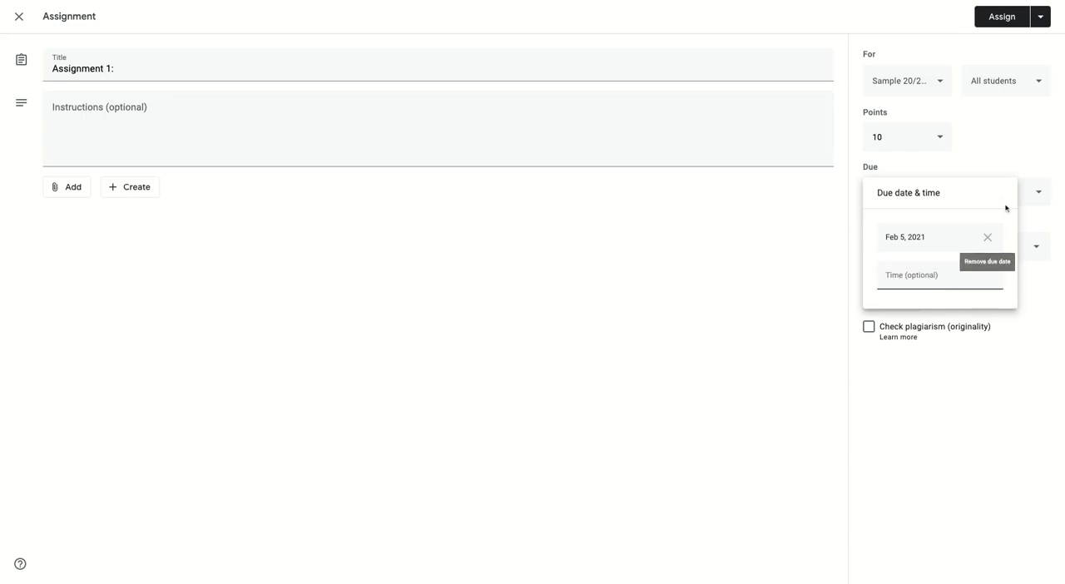
pyautogui.click(1007, 136)
pyautogui.click(930, 249)
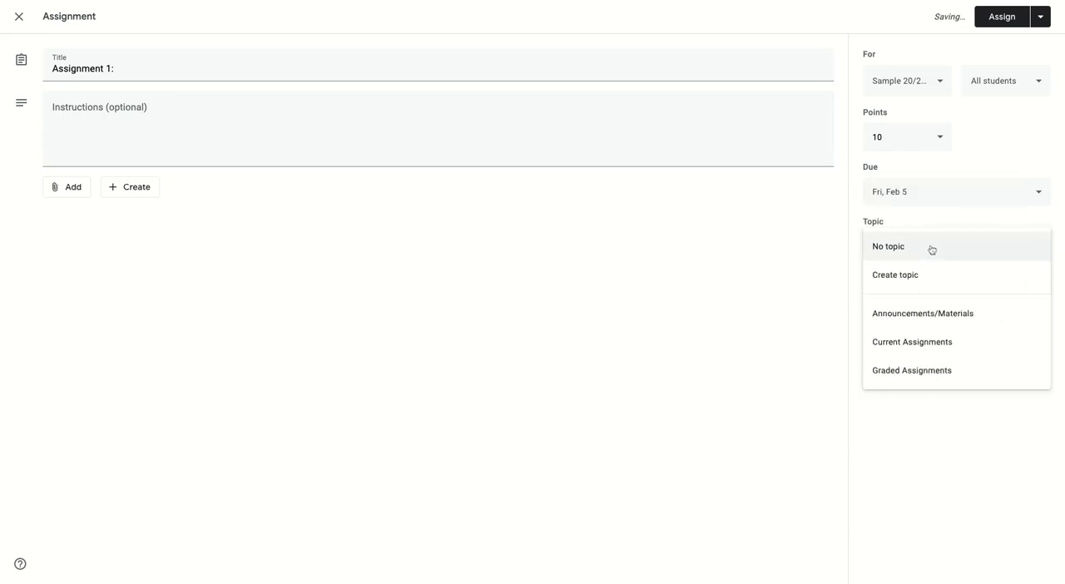
pyautogui.click(923, 342)
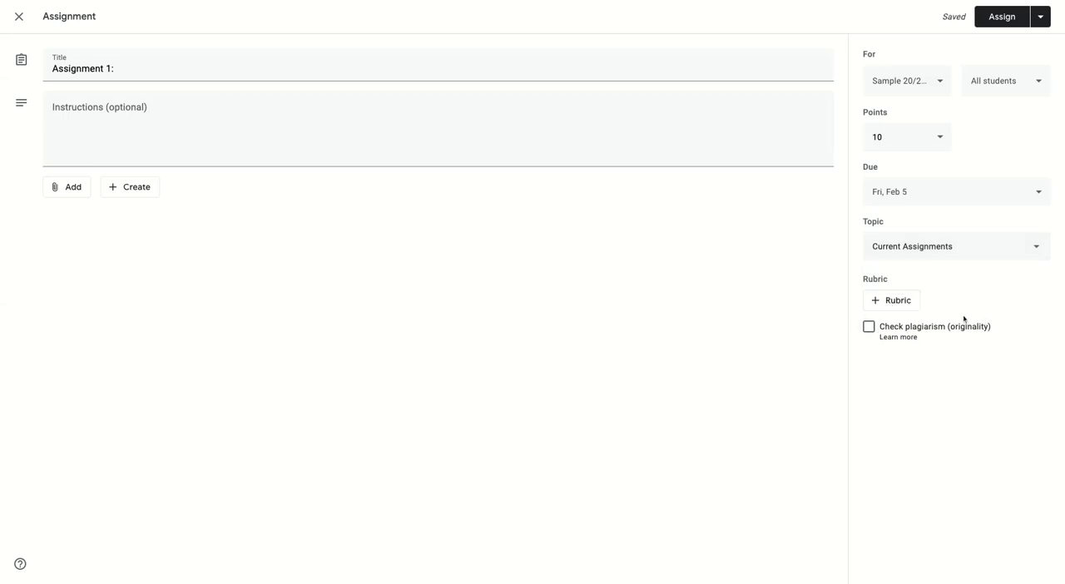
# - Attach the Simulcast document from Google Drive and set it to make a copy for each student
pyautogui.click(74, 191)
pyautogui.click(80, 213)
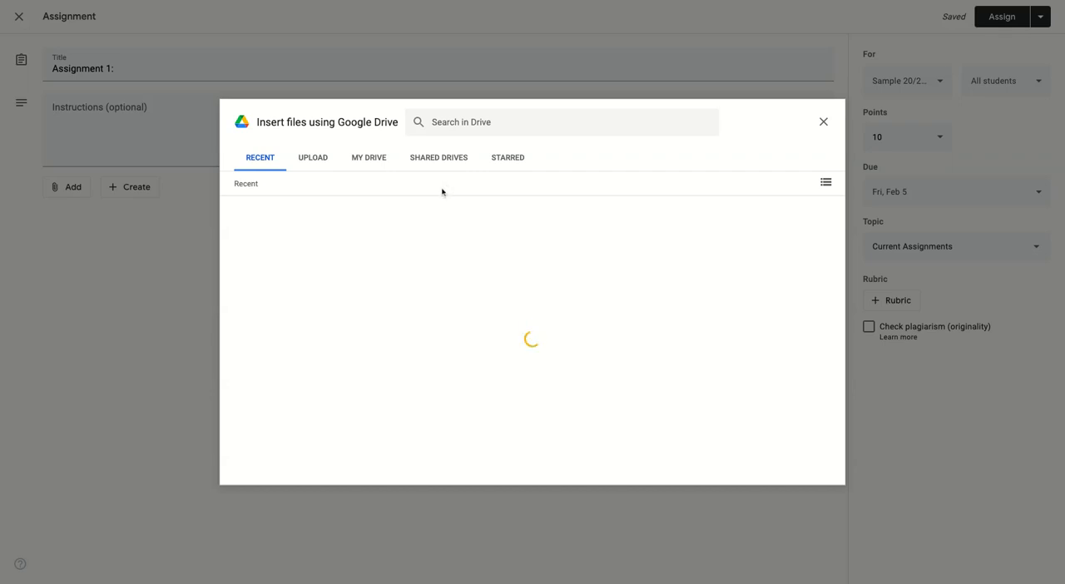
pyautogui.scroll(-2, 563, 212)
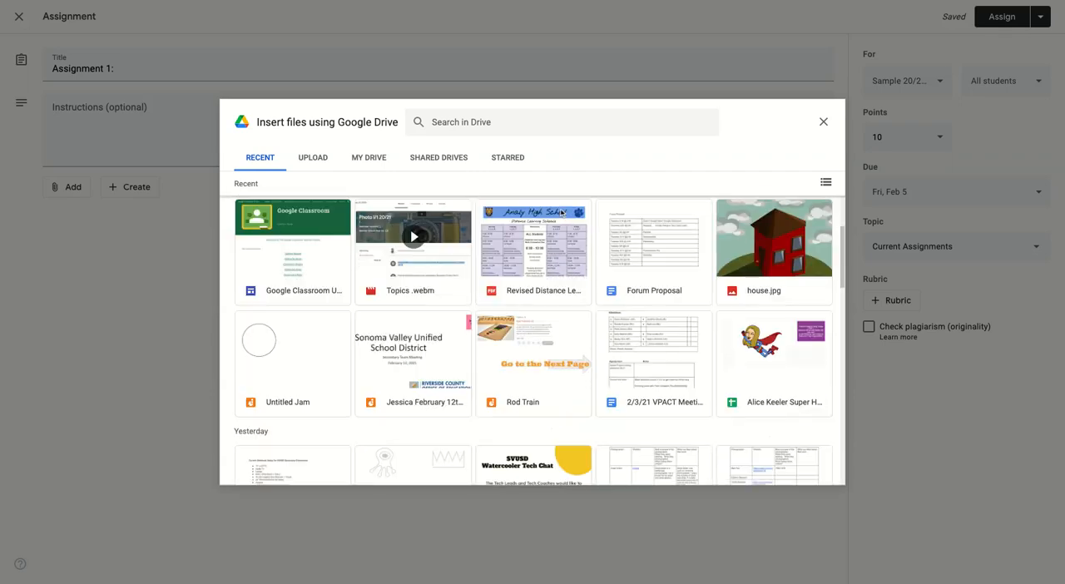
pyautogui.scroll(-3, 600, 223)
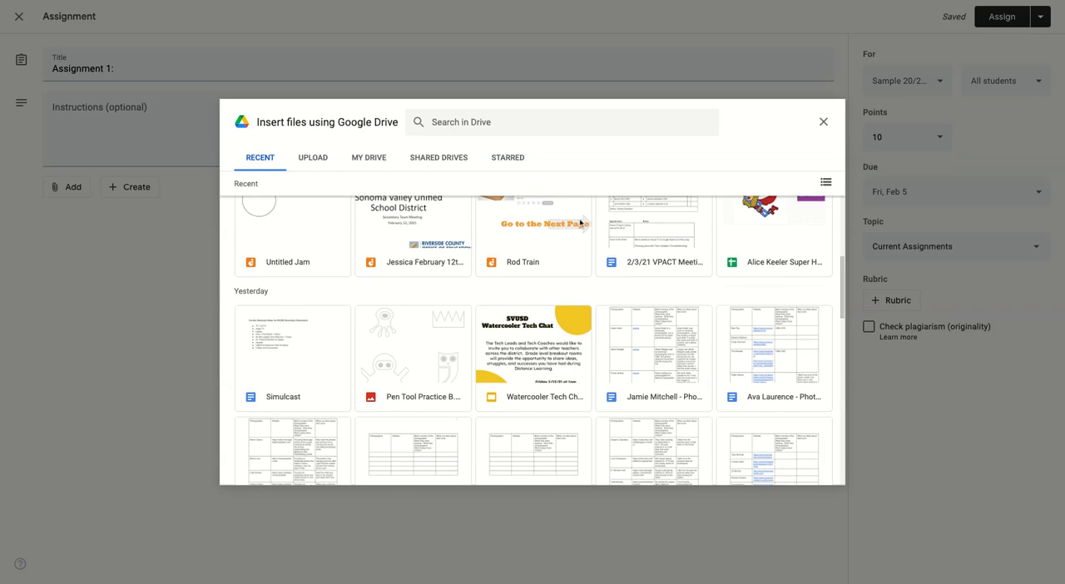
pyautogui.scroll(-1, 638, 240)
pyautogui.scroll(4, 638, 240)
pyautogui.scroll(-1, 637, 240)
pyautogui.scroll(-1, 637, 239)
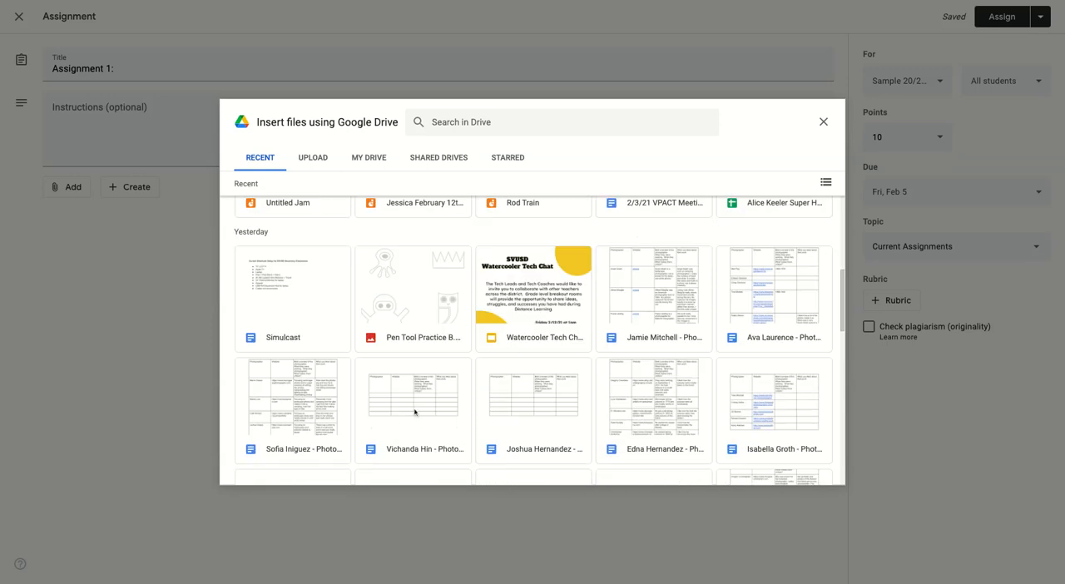
pyautogui.click(313, 306)
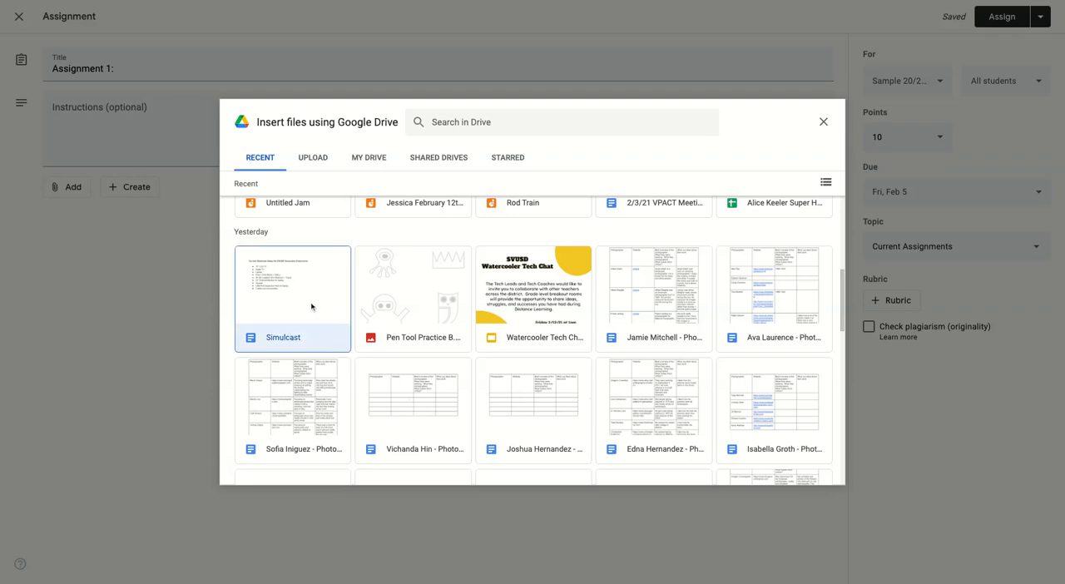
pyautogui.click(812, 470)
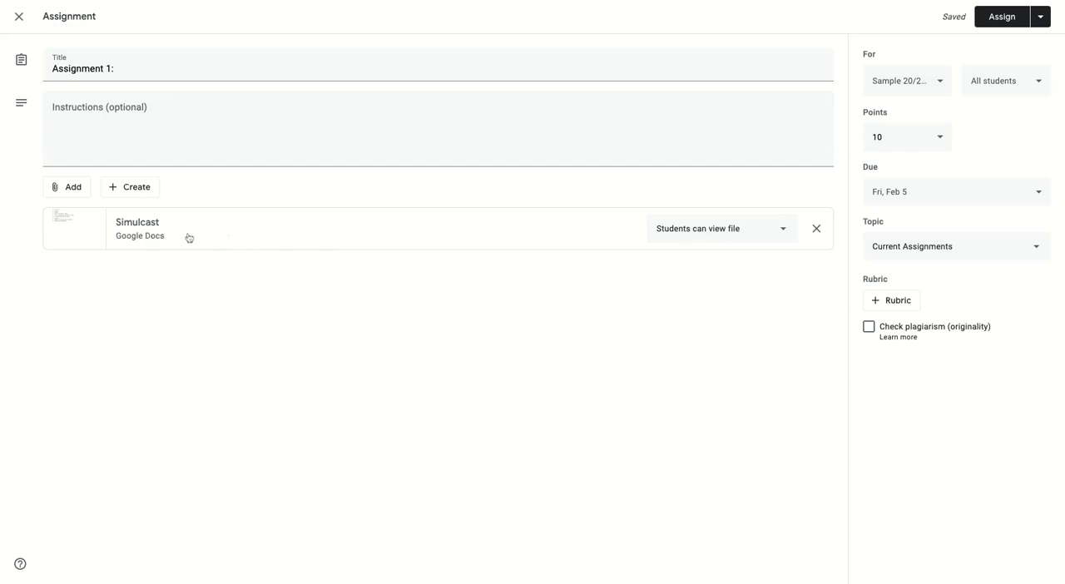
pyautogui.click(780, 234)
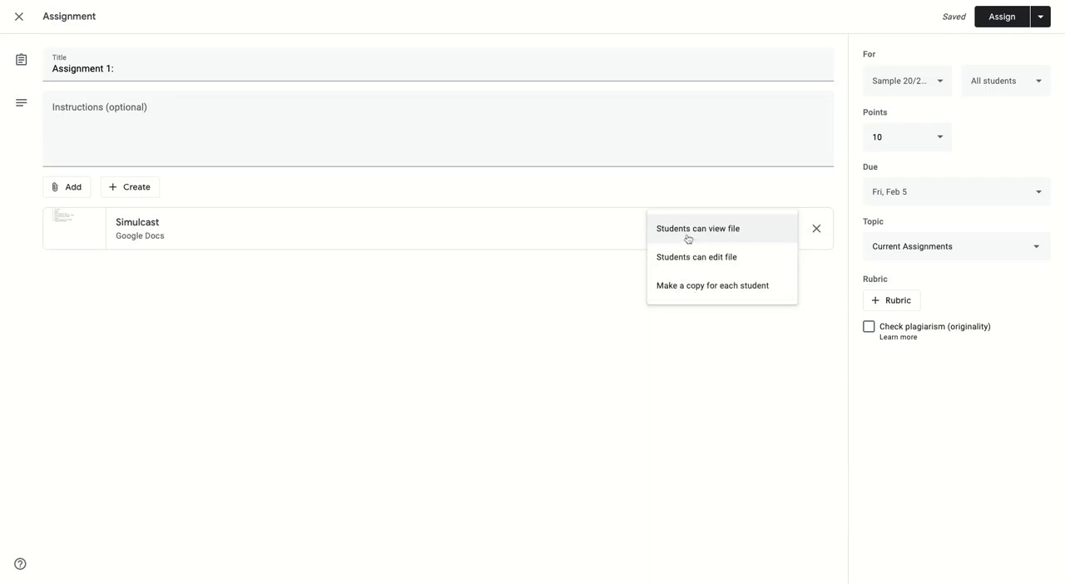
pyautogui.click(732, 287)
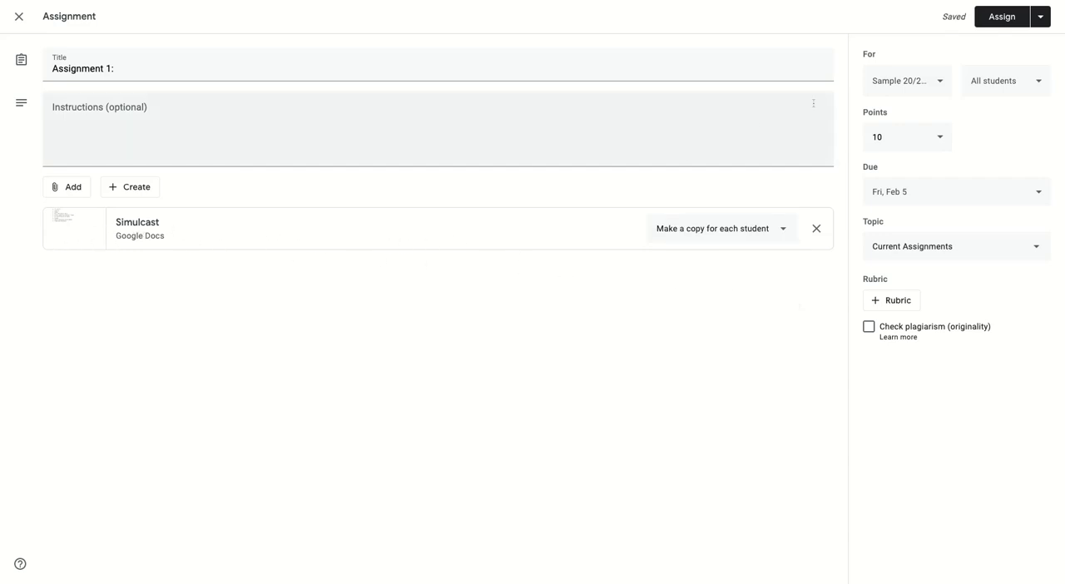
# - Assign the finished assignment to the class immediately and show it in the class Stream
pyautogui.click(1040, 17)
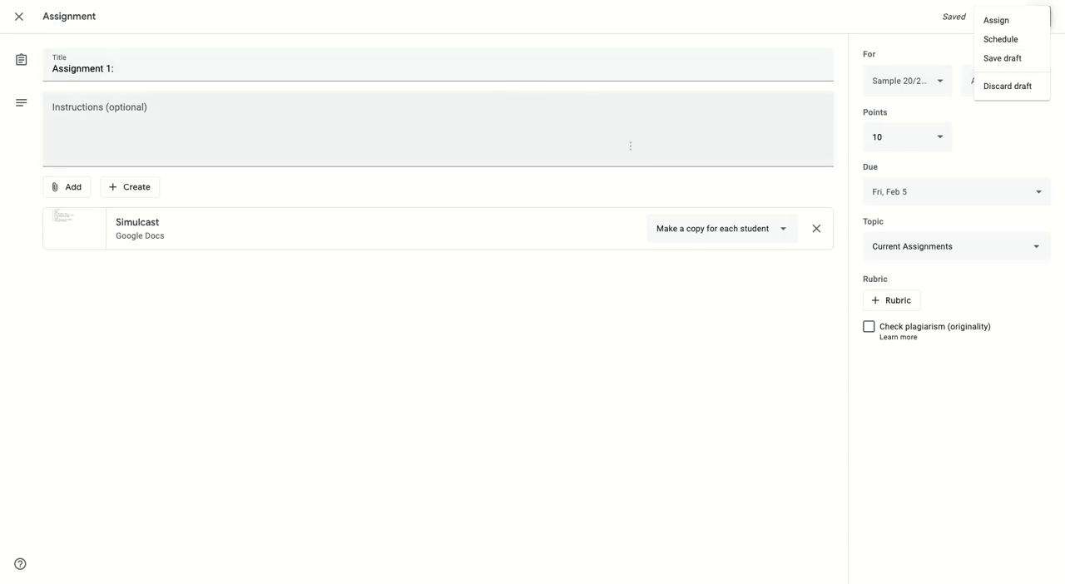
pyautogui.click(998, 20)
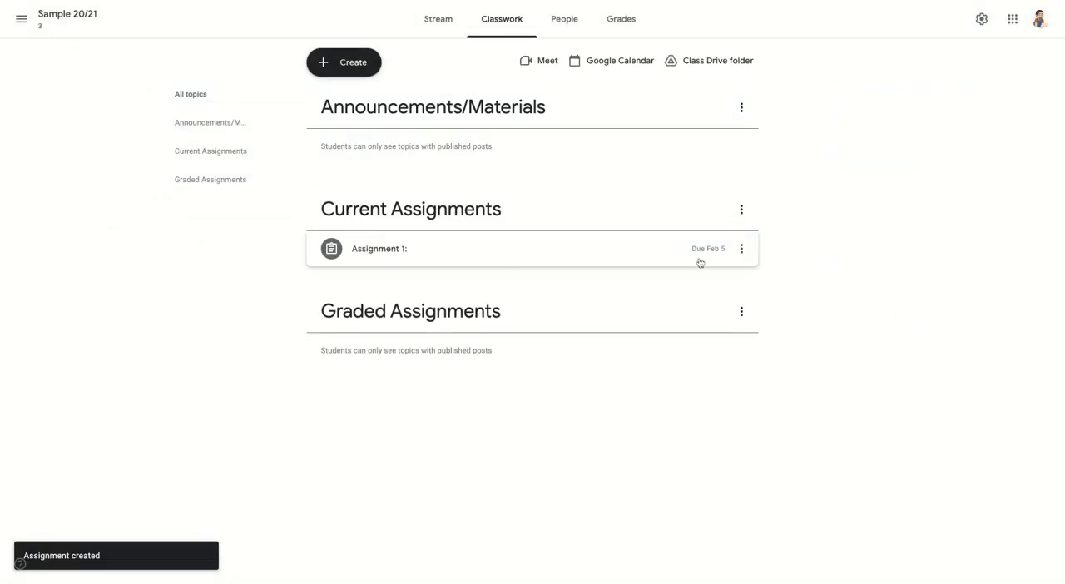
pyautogui.click(436, 30)
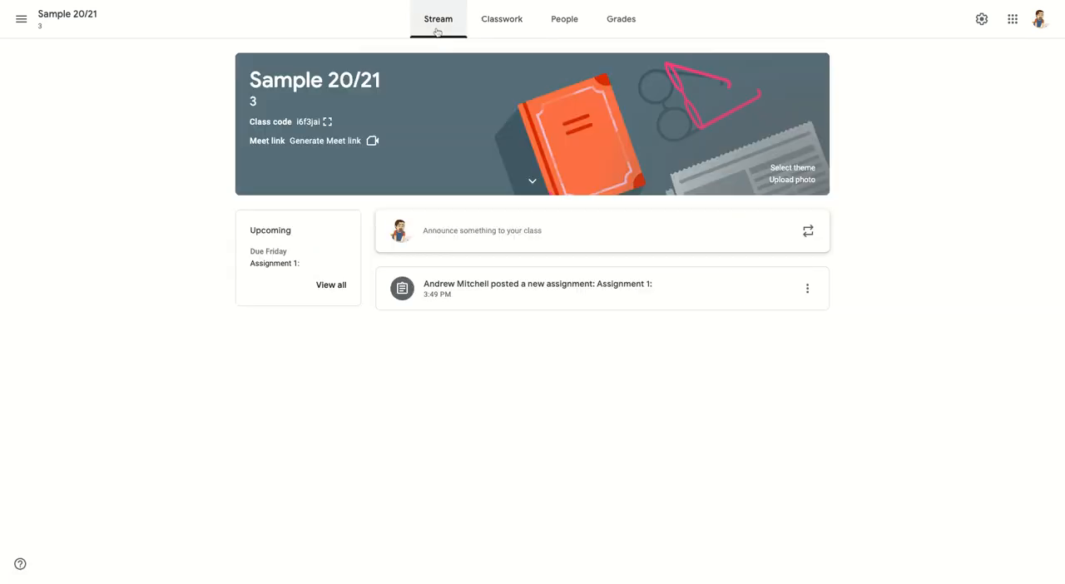